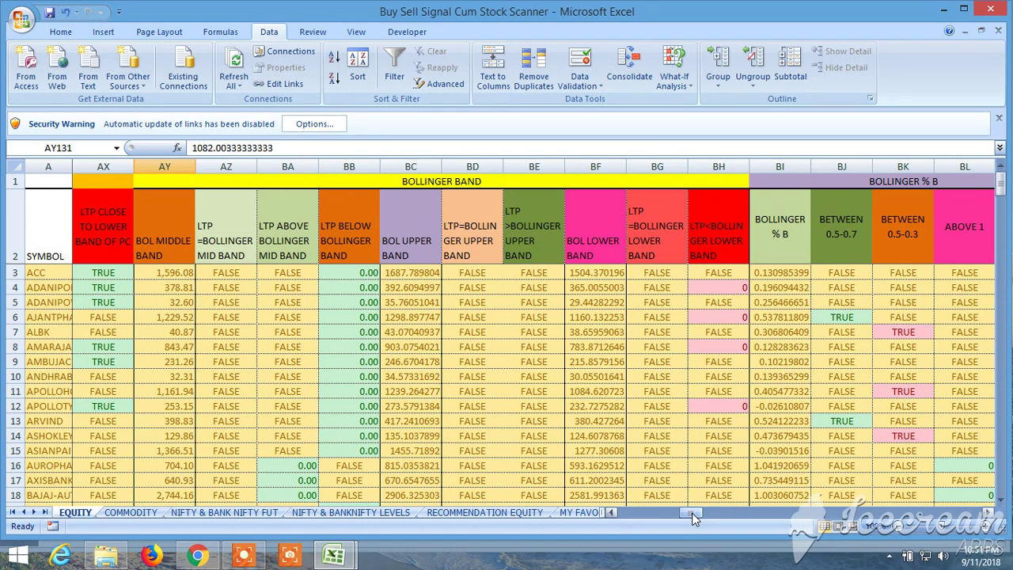
Examine the crossover, price channel, Bollinger and 30, 15 and 5 day Linear Regression columns on the EQUITY sheet.
left_click_drag(692, 517, 679, 519)
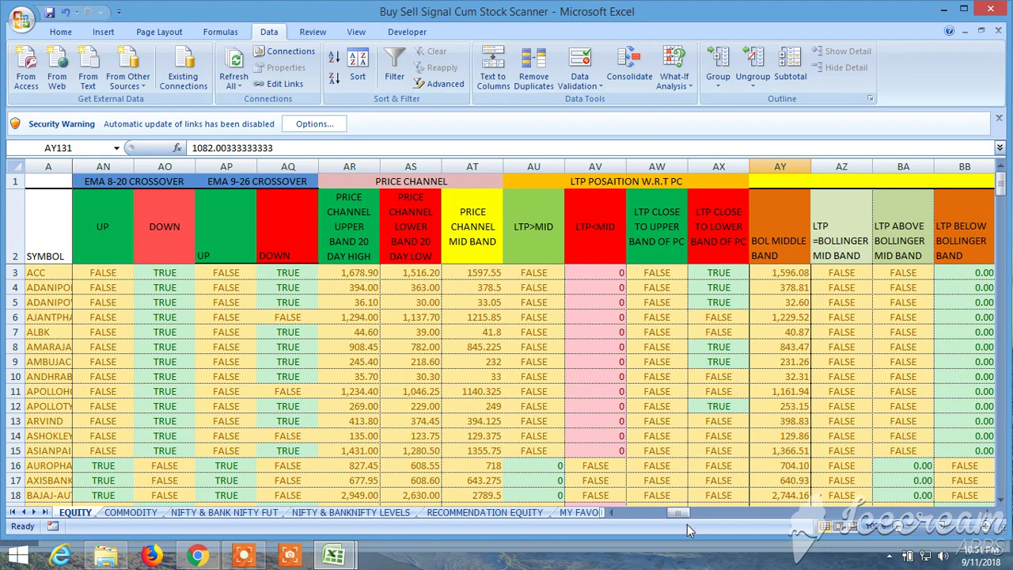
left_click_drag(676, 513, 691, 513)
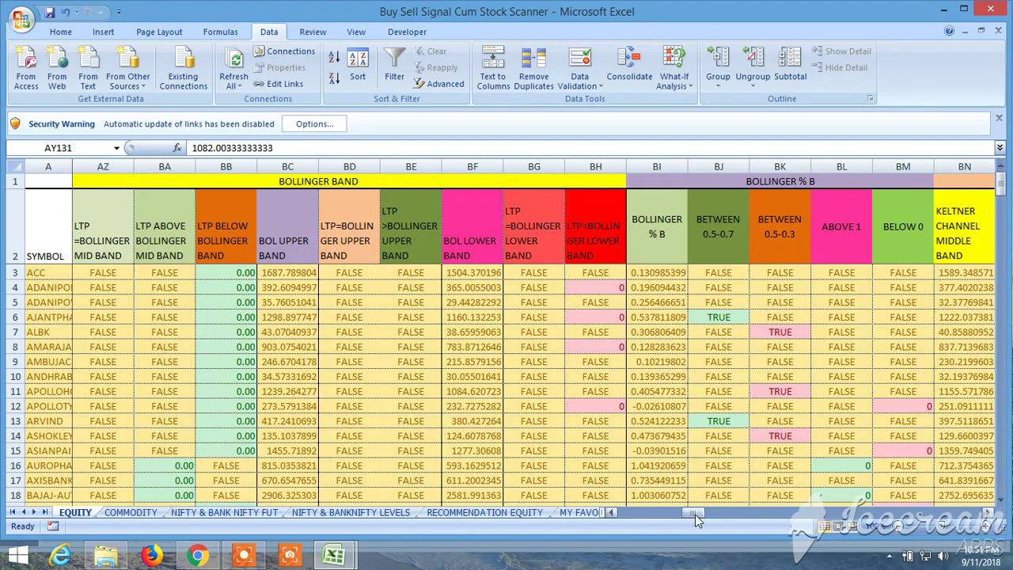
left_click_drag(694, 519, 670, 518)
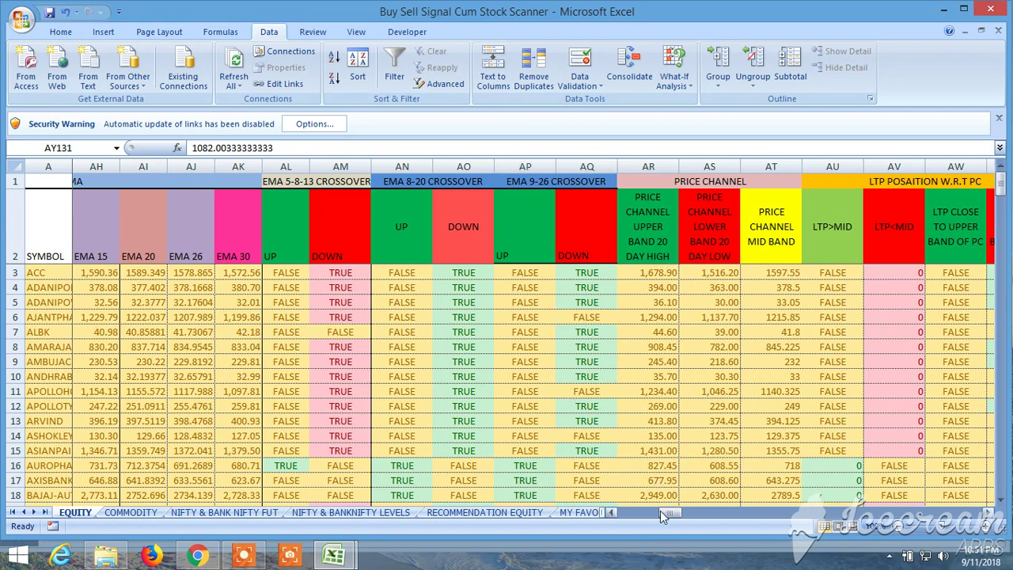
left_click_drag(660, 511, 742, 516)
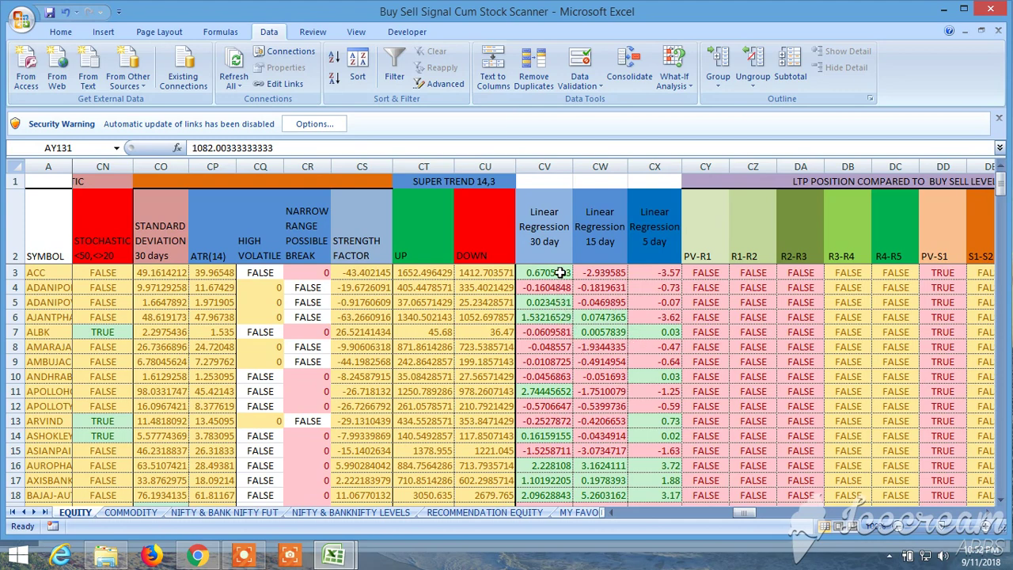
left_click(561, 228)
left_click(596, 228)
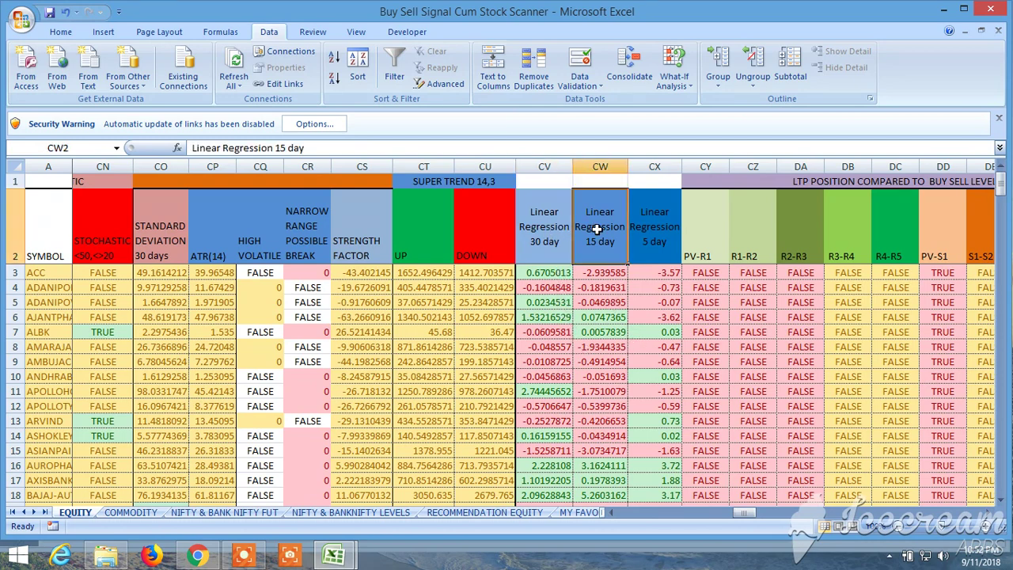
left_click(644, 227)
left_click(542, 242)
left_click(595, 233)
left_click(639, 224)
left_click(554, 241)
left_click(593, 238)
left_click(648, 228)
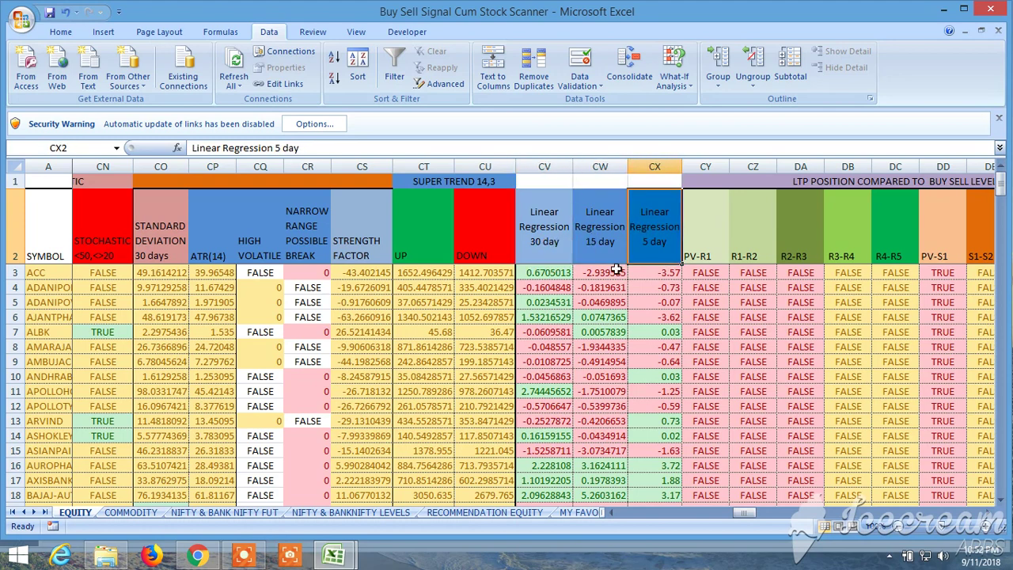
left_click(557, 317)
Add filters to the whole header row 2 of the EQUITY sheet.
left_click_drag(746, 512, 614, 519)
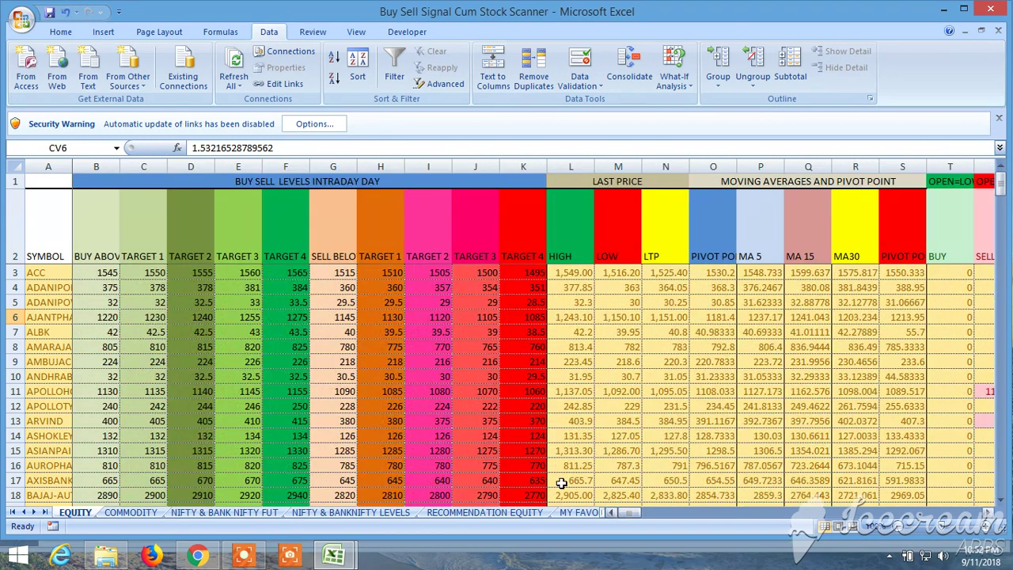
left_click(14, 225)
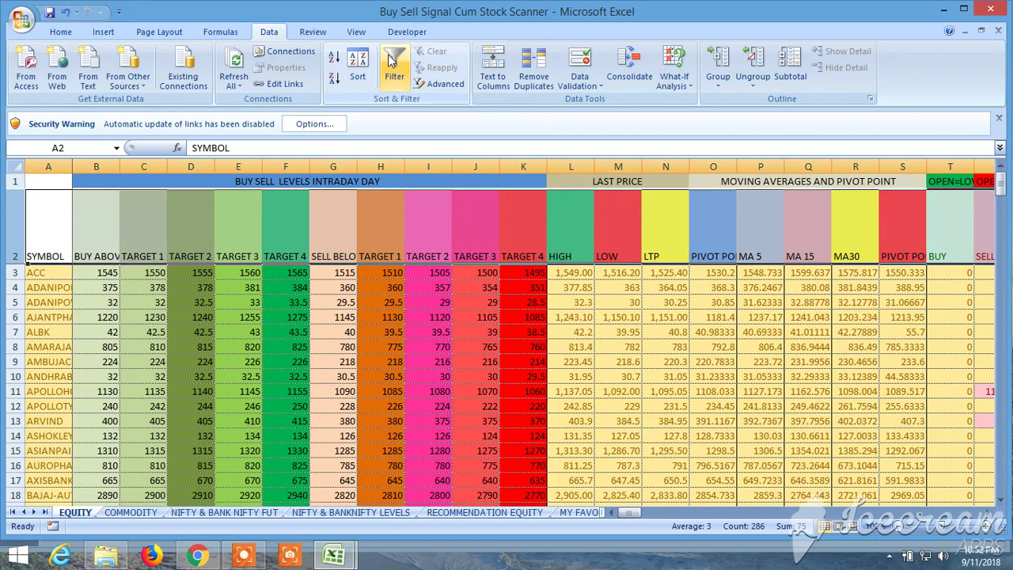
left_click(392, 65)
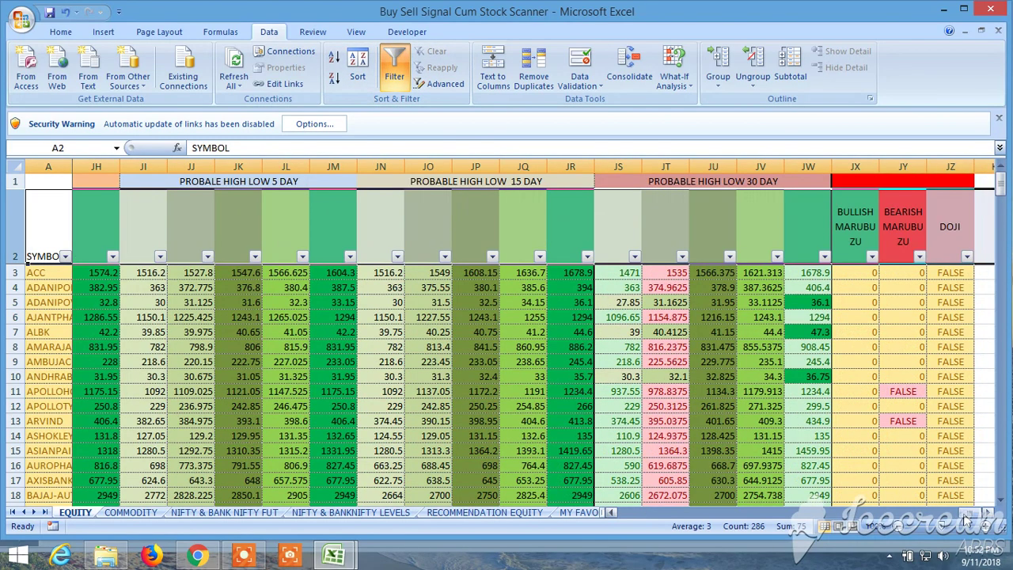
Filter the BUY column under PROBABILITY 3 to show only 0, excluding FALSE and blanks, and look through the matching stocks.
left_click_drag(966, 518, 920, 529)
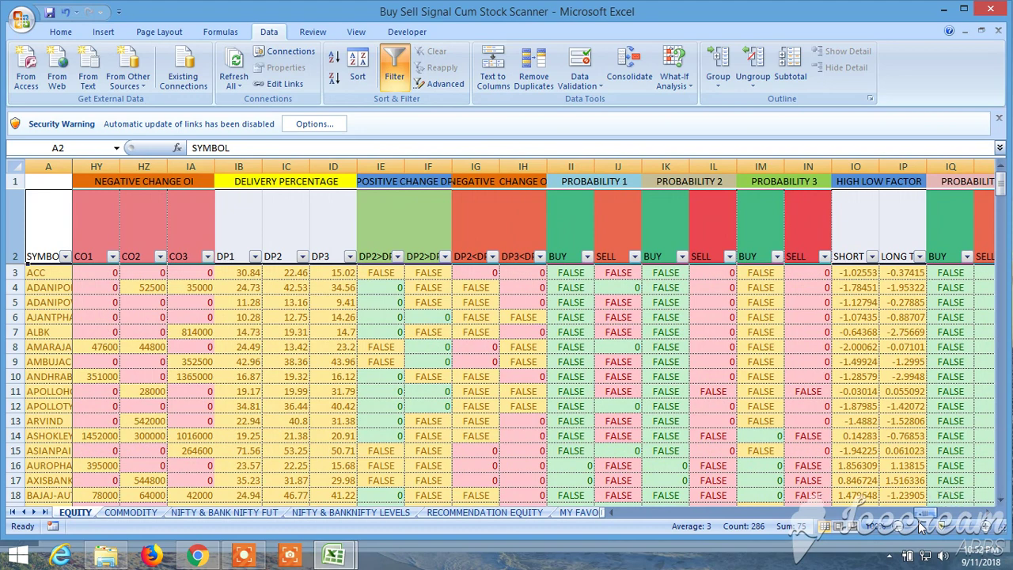
left_click(778, 257)
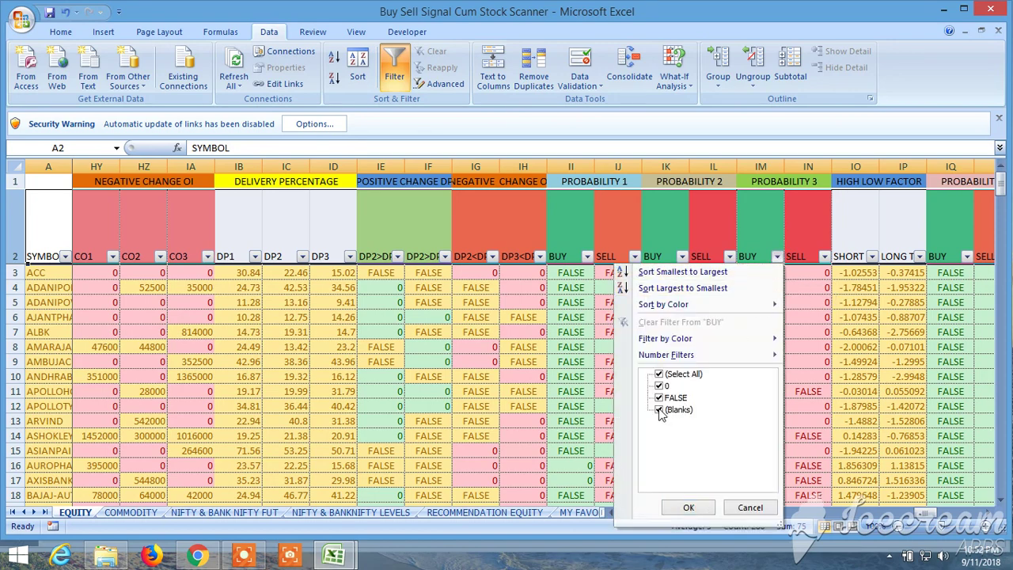
left_click(660, 410)
left_click(660, 397)
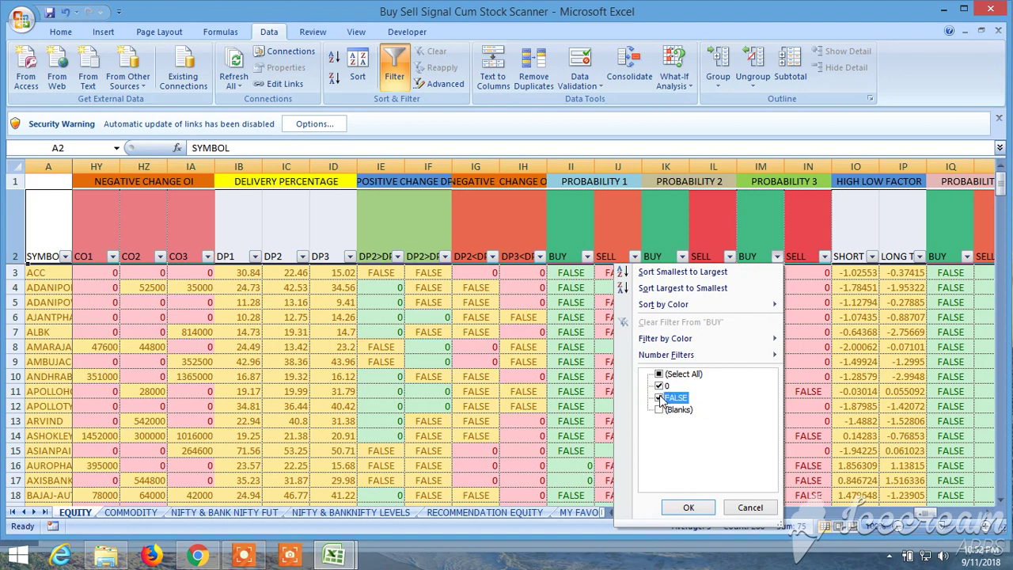
left_click(689, 507)
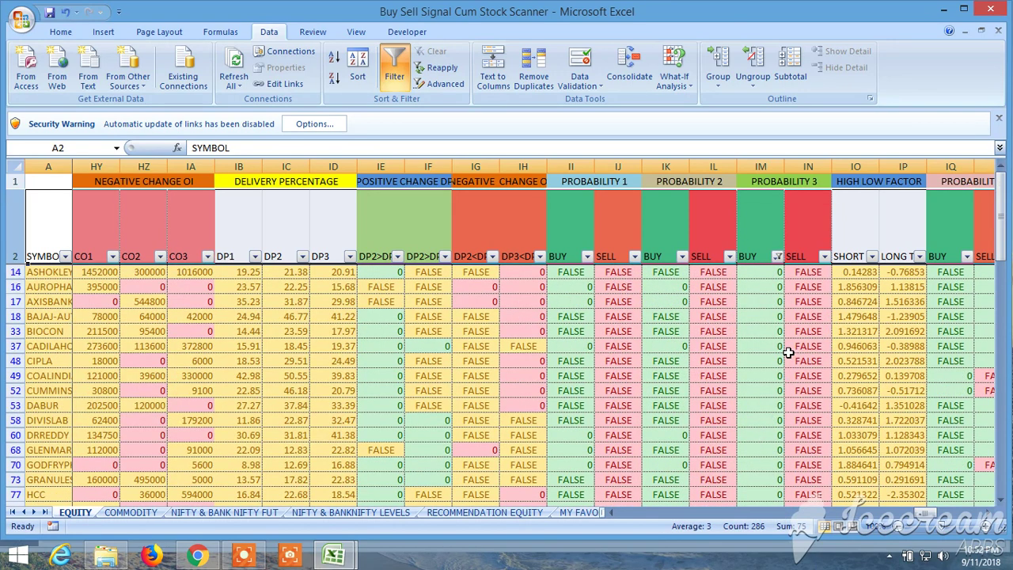
scroll(783, 344, "down", 2)
scroll(783, 344, "up", 2)
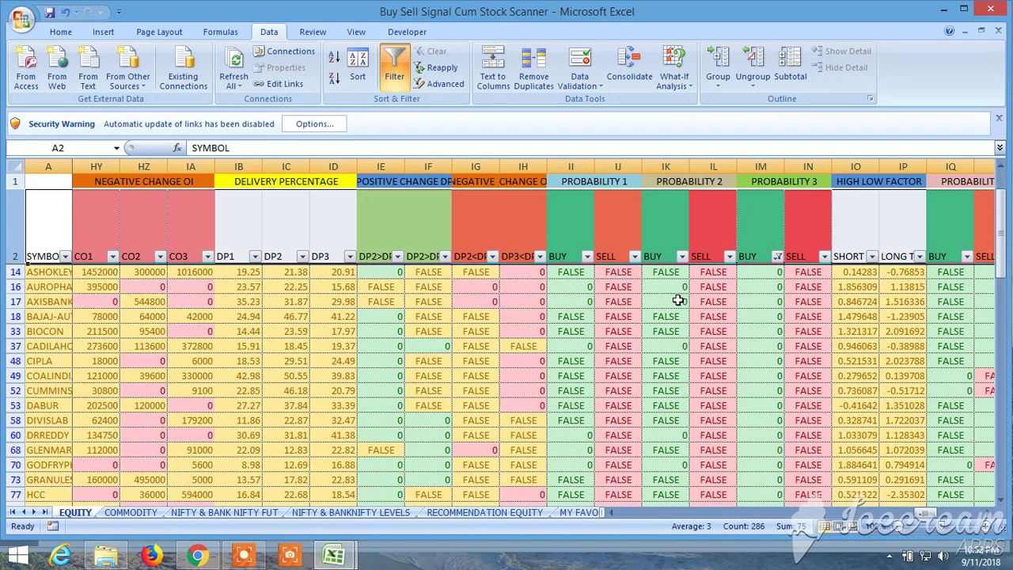
Filter the BUY column under PROBABILITY 2 to show only 0, excluding FALSE.
left_click(681, 256)
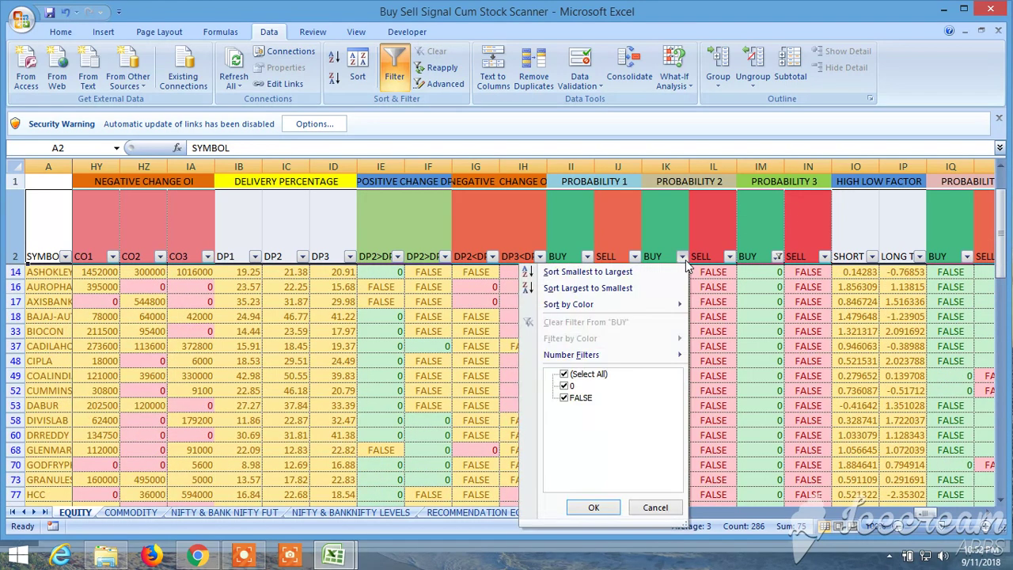
left_click(565, 398)
left_click(567, 400)
left_click(593, 507)
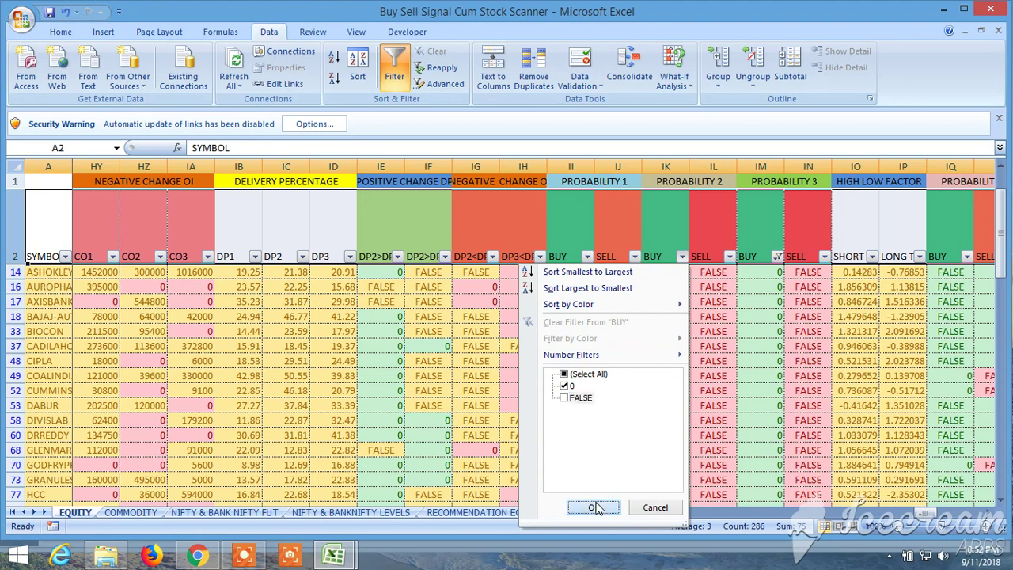
Filter the BUY column under PROBABILITY 1 to show only 0, excluding FALSE.
left_click(587, 257)
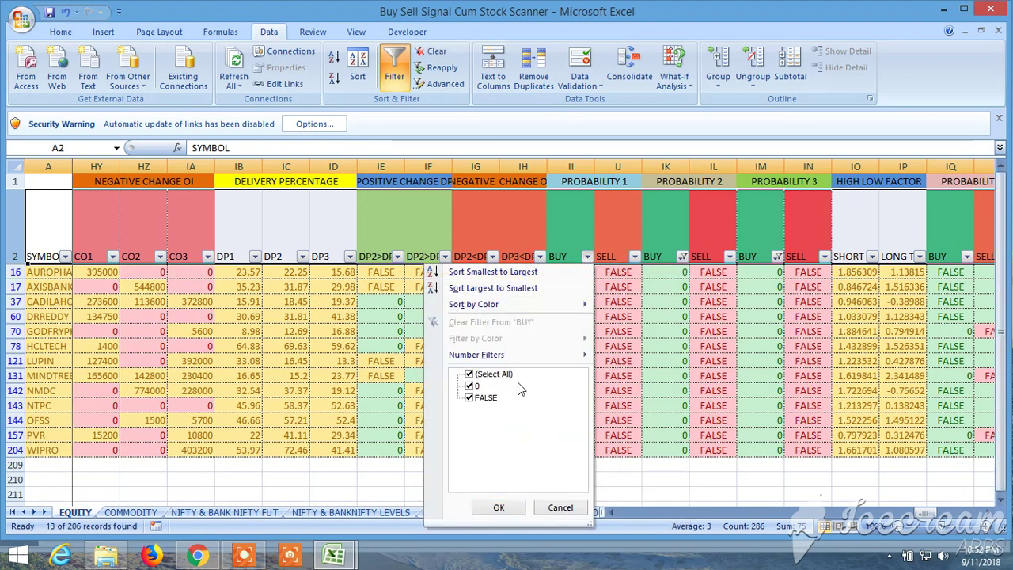
left_click(471, 398)
left_click(470, 399)
left_click(498, 508)
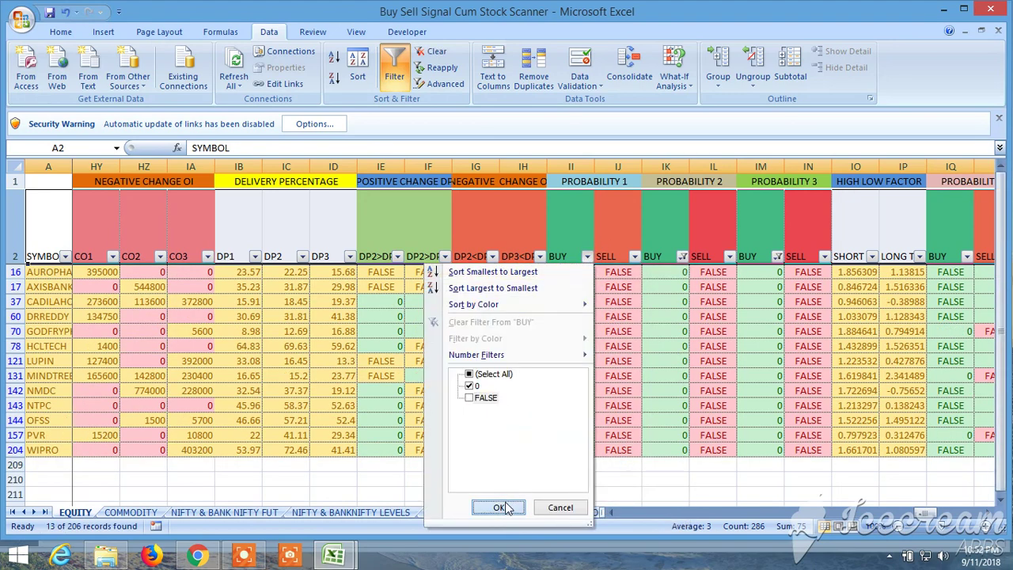
Filter the UP column under EMA 5-8-13 CROSSOVER to show only TRUE.
left_click_drag(924, 505, 664, 532)
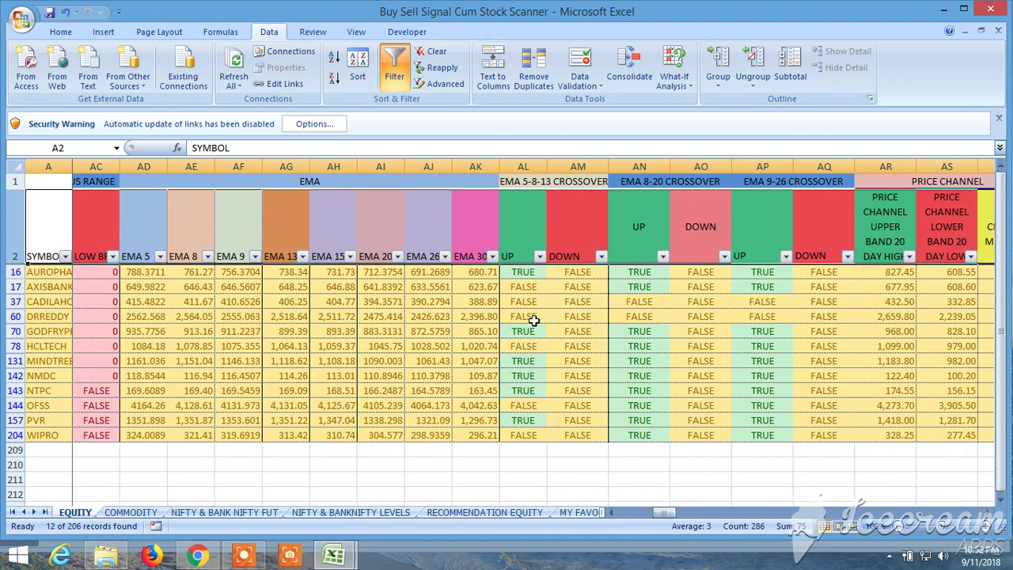
left_click(539, 256)
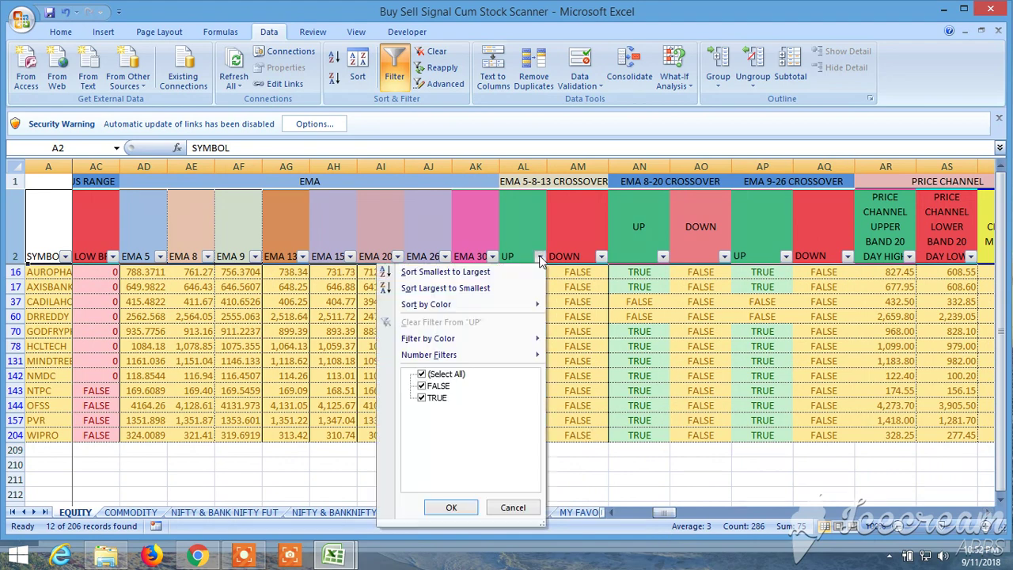
left_click(422, 385)
left_click(461, 509)
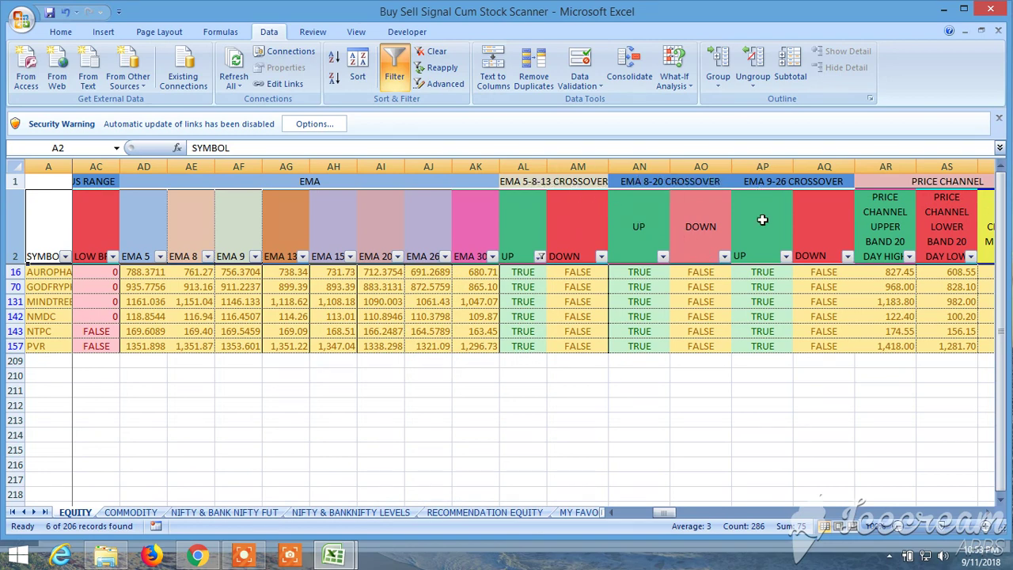
Examine the filtered stocks' price channel, Bollinger, Keltner, MACD, RSI, stochastic, Super Trend and Linear Regression columns.
mouse_move(663, 511)
left_mouse_down()
mouse_move(680, 515)
mouse_move(559, 398)
mouse_move(681, 519)
left_mouse_up()
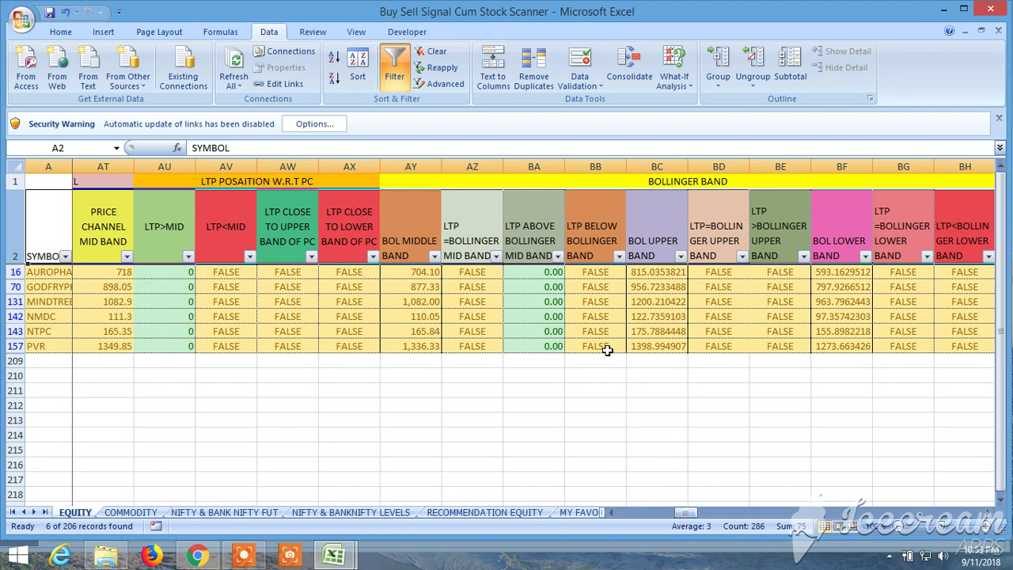
left_click(599, 273)
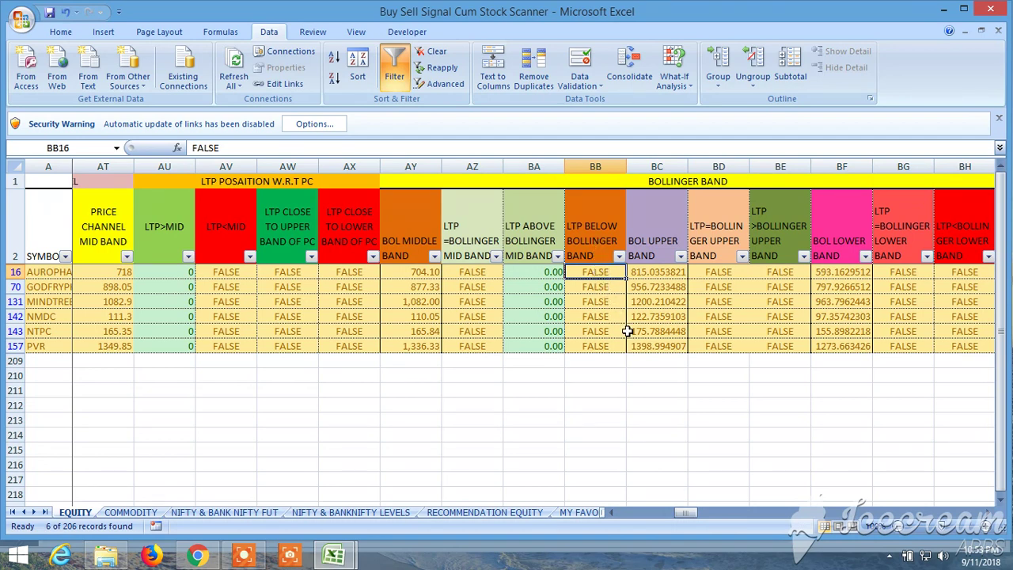
left_click(285, 273)
left_click(294, 222)
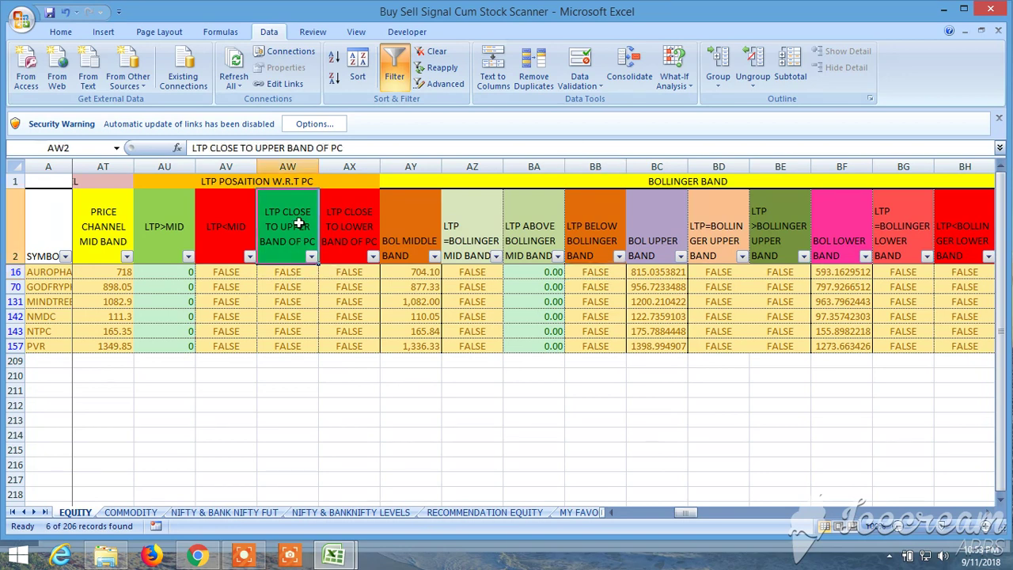
left_click(297, 273)
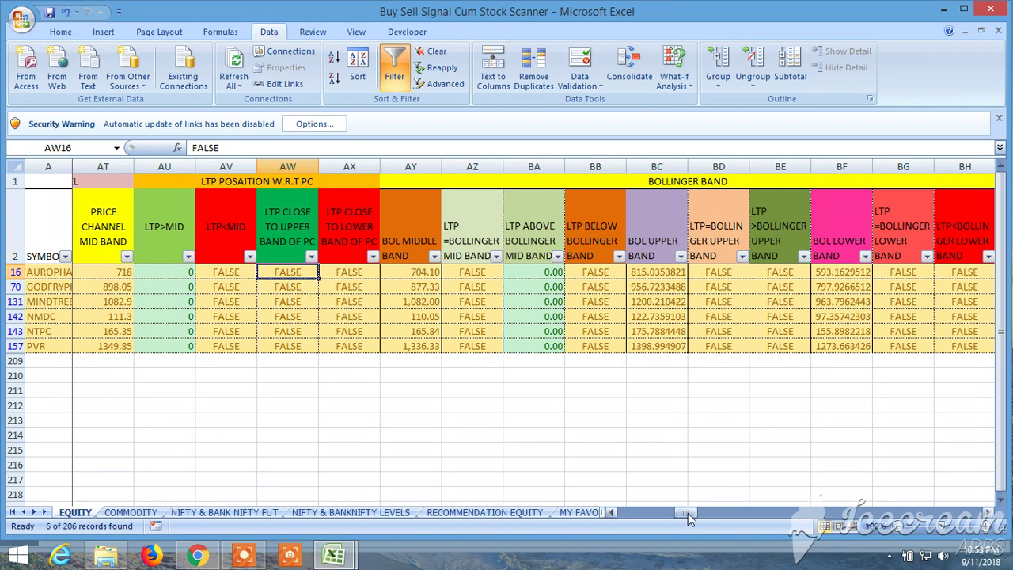
left_click_drag(681, 513, 705, 511)
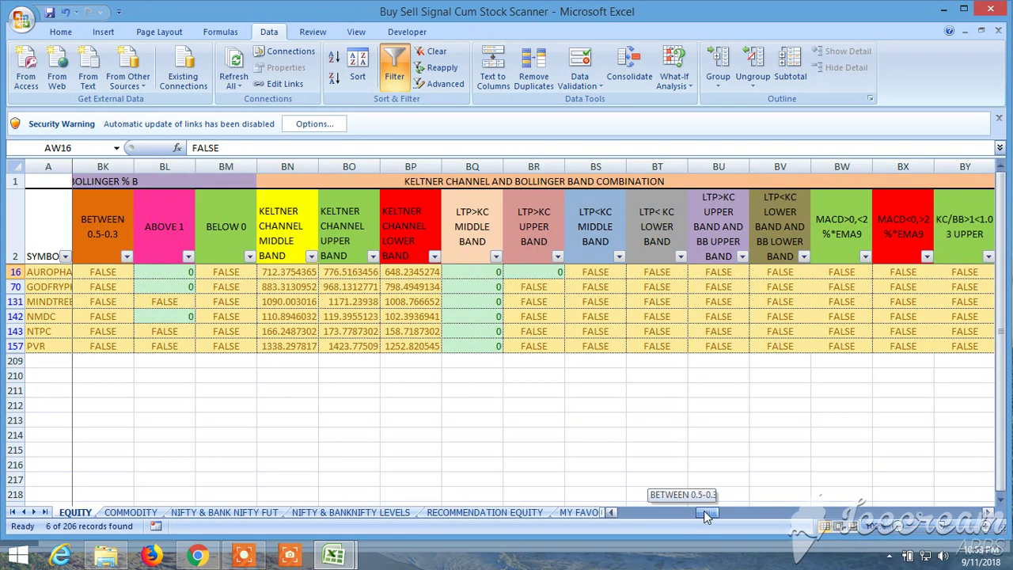
left_click_drag(704, 510, 712, 514)
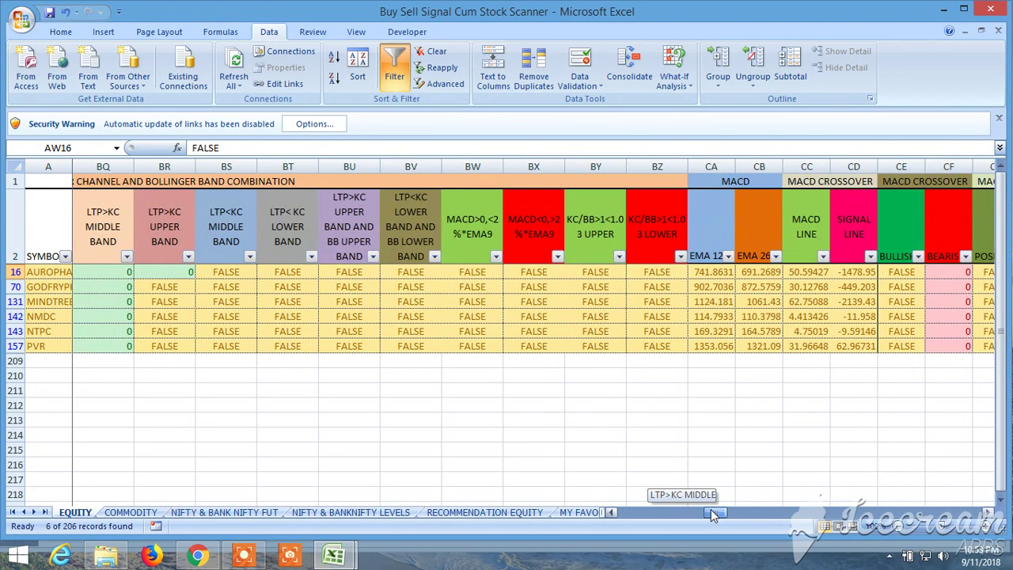
left_click_drag(711, 510, 720, 512)
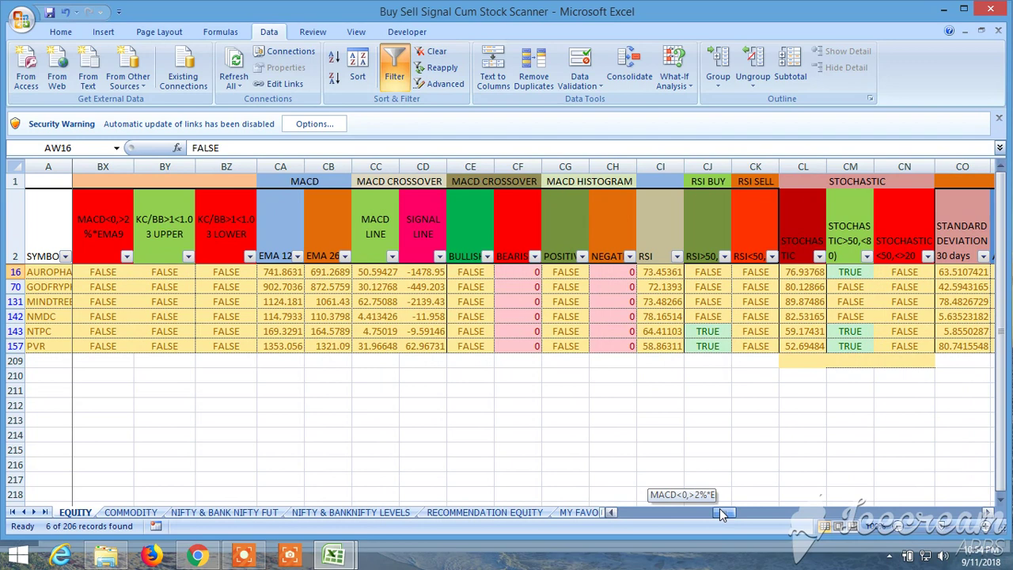
left_click_drag(722, 513, 732, 516)
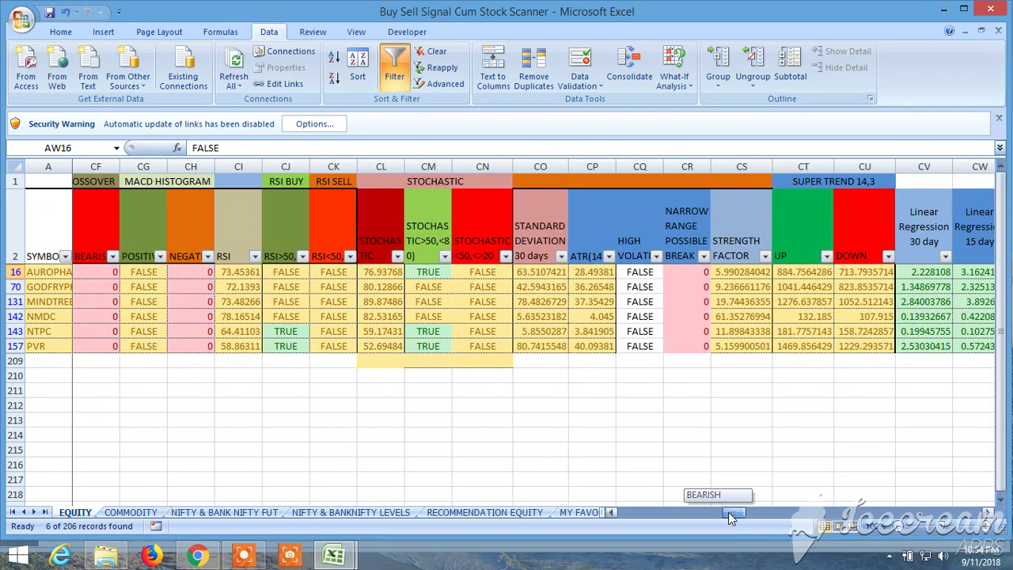
left_click_drag(729, 512, 742, 513)
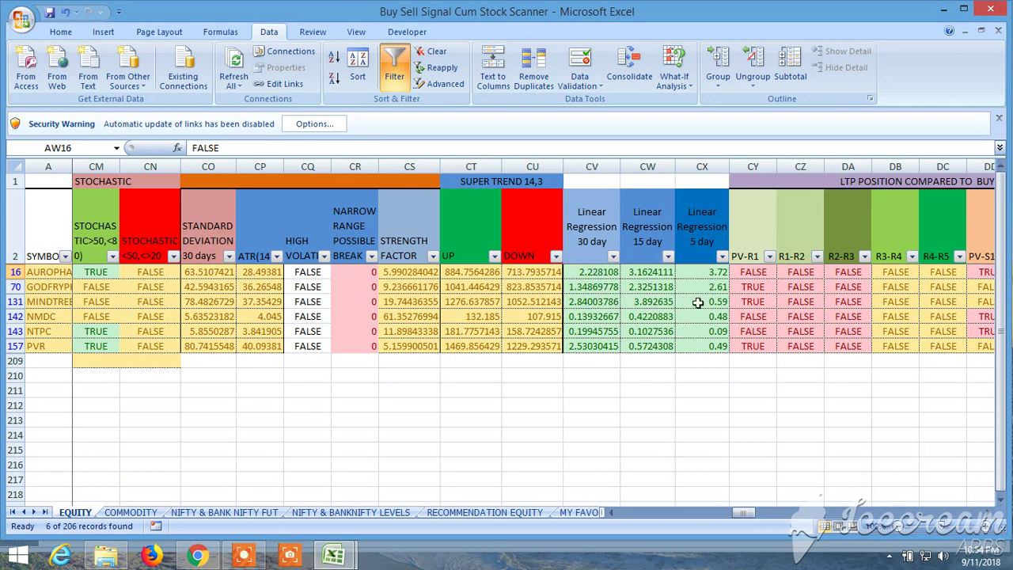
left_click_drag(749, 512, 752, 515)
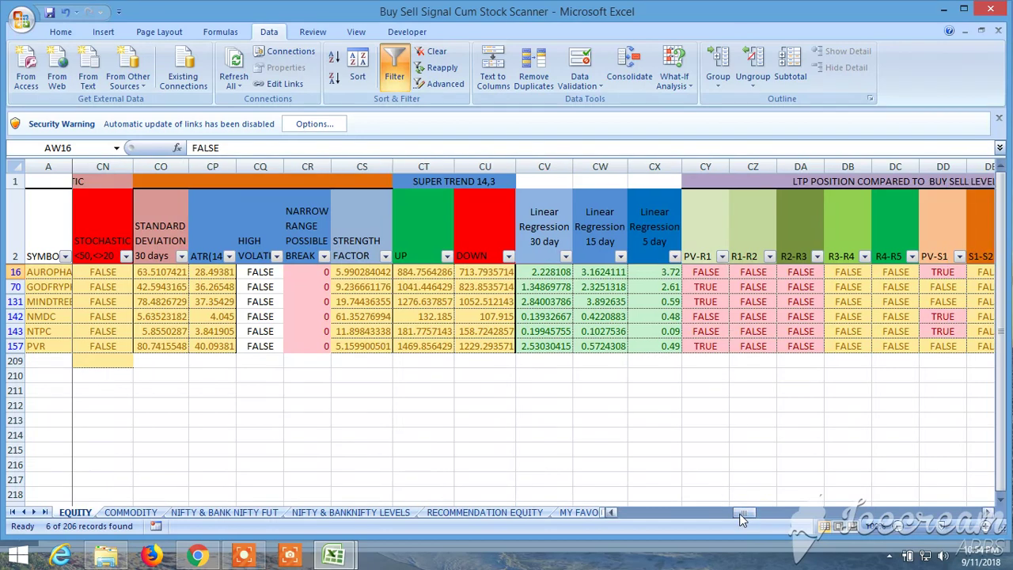
Filter the PV-R1 column under the intraday LTP position group to show only TRUE.
left_click_drag(744, 512, 748, 512)
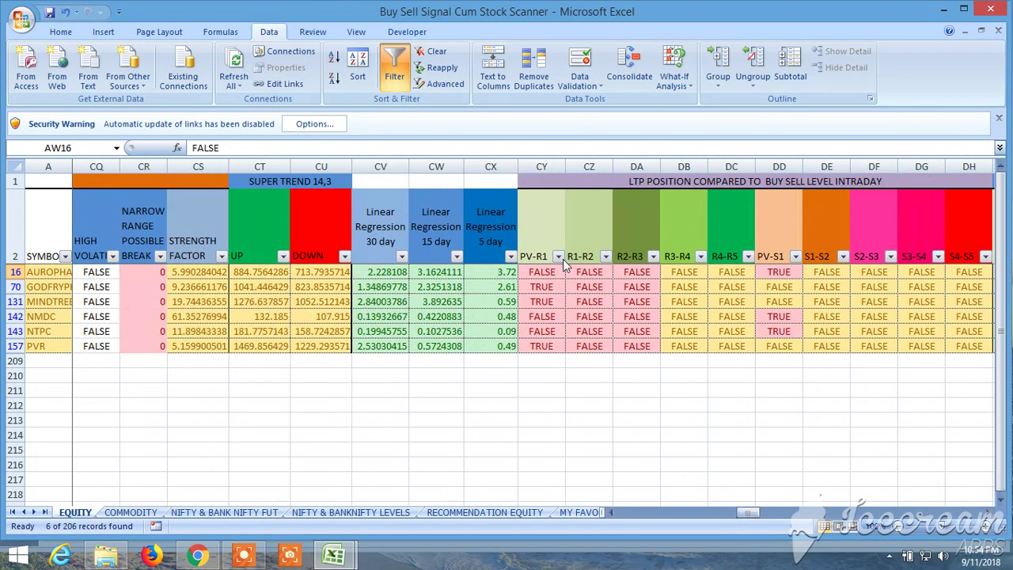
left_click(558, 257)
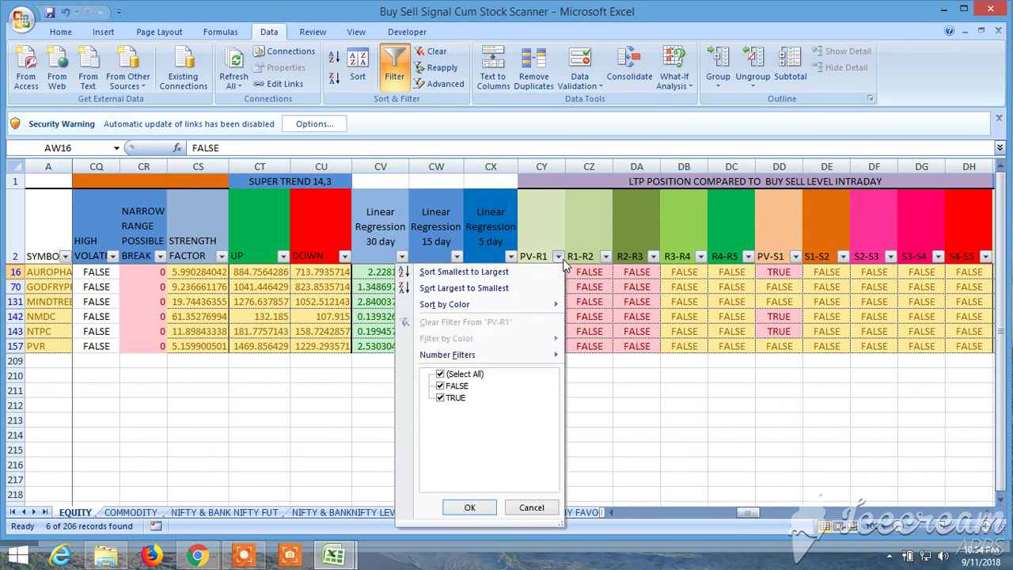
left_click(441, 386)
left_click(470, 507)
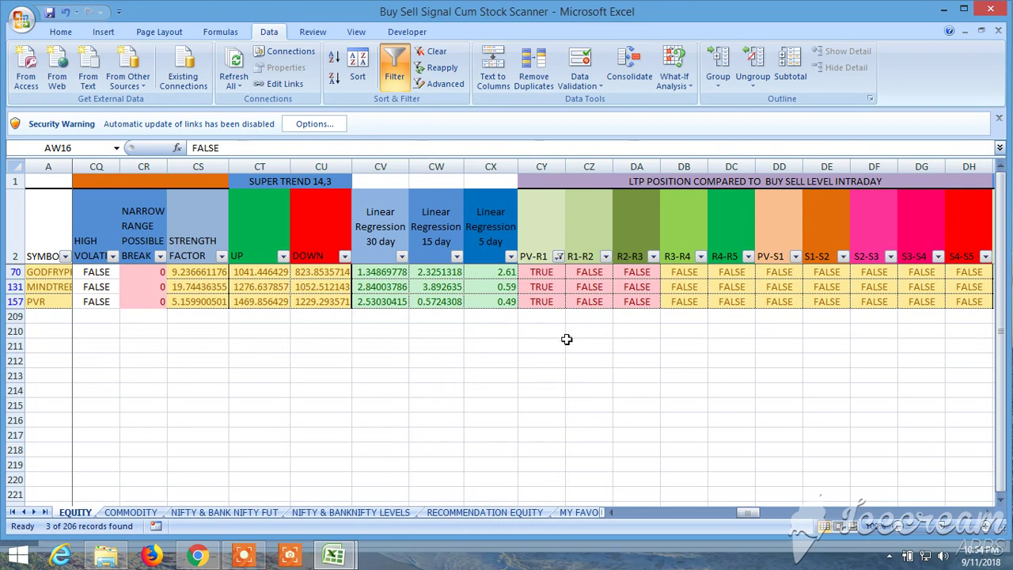
Review the filtered stocks' swing and intraday buy sell levels, then check the NIFTY & BANKNIFTY LEVELS sheet and return to EQUITY.
left_click_drag(750, 513, 773, 516)
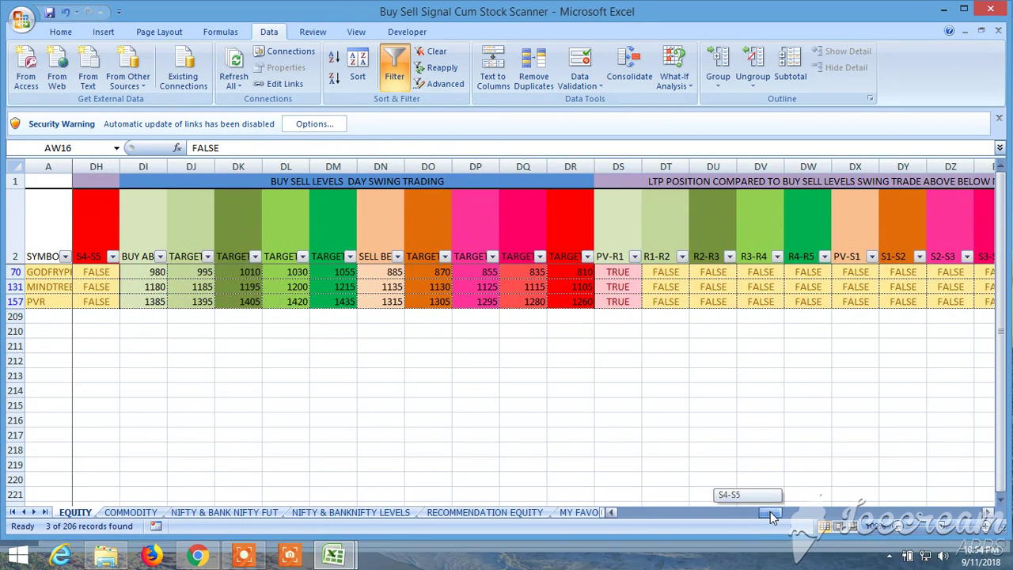
left_click_drag(773, 516, 590, 518)
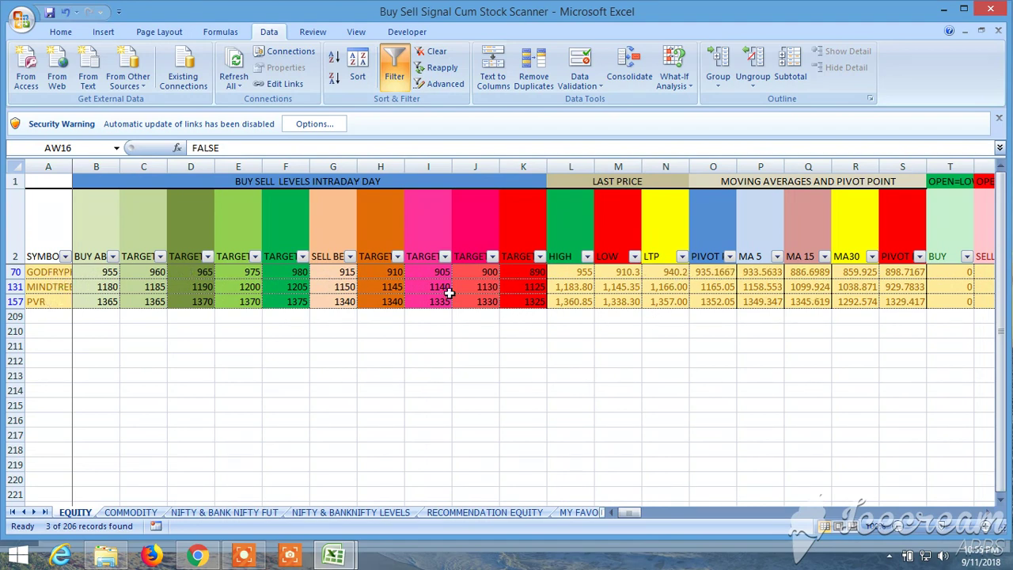
left_click(352, 513)
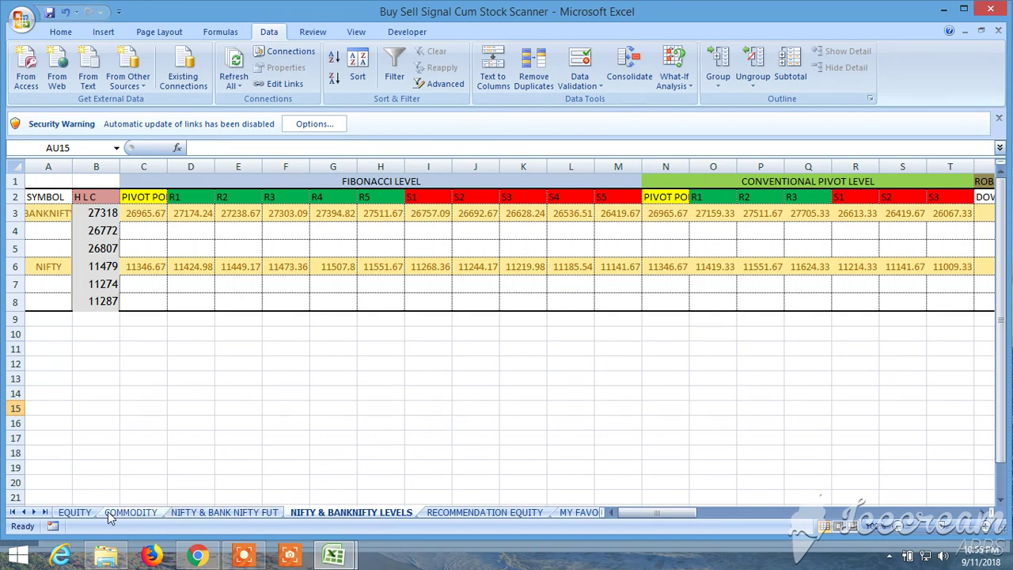
left_click(75, 512)
Select MINDTREE among the filtered symbols and switch to Chrome to examine its daily MindTree Ltd chart on Investing.com.
left_click(197, 556)
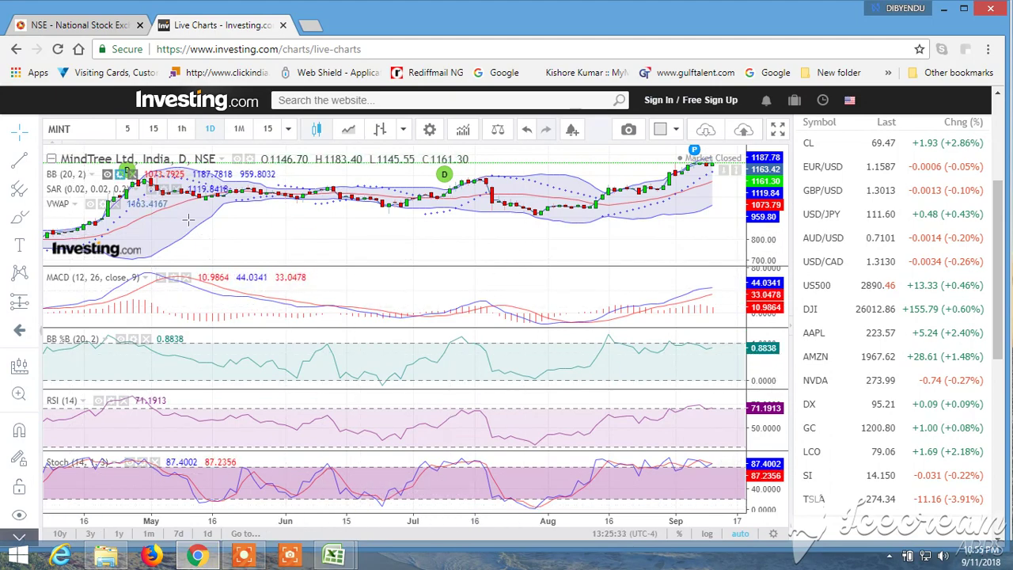
mouse_move(333, 555)
left_click(396, 520)
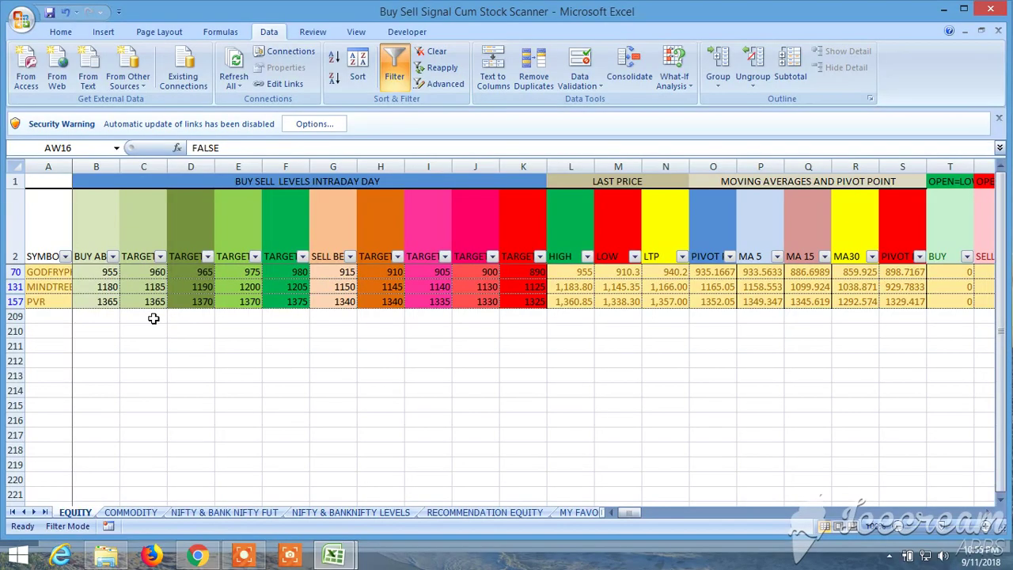
left_click(64, 287)
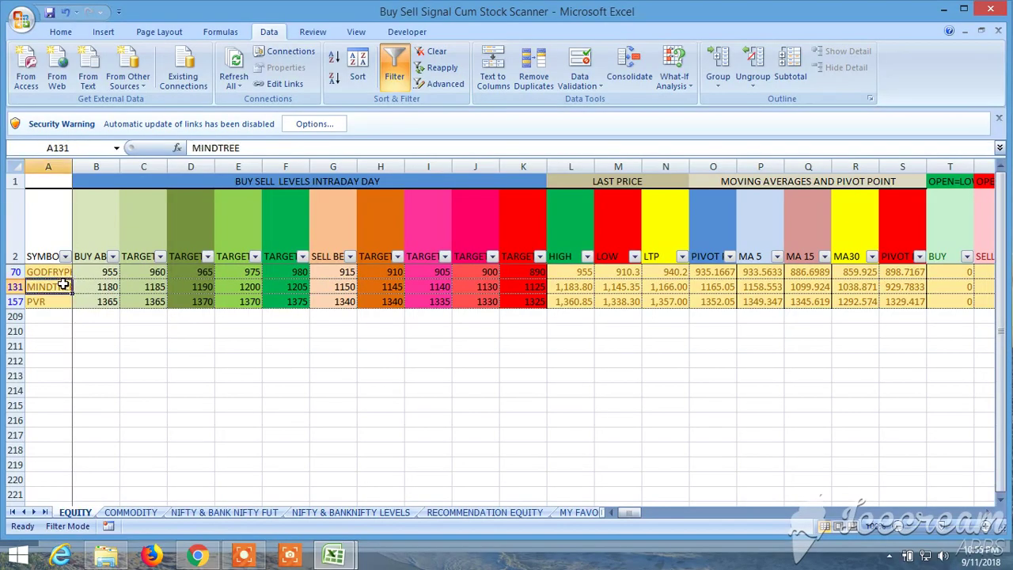
left_click(197, 555)
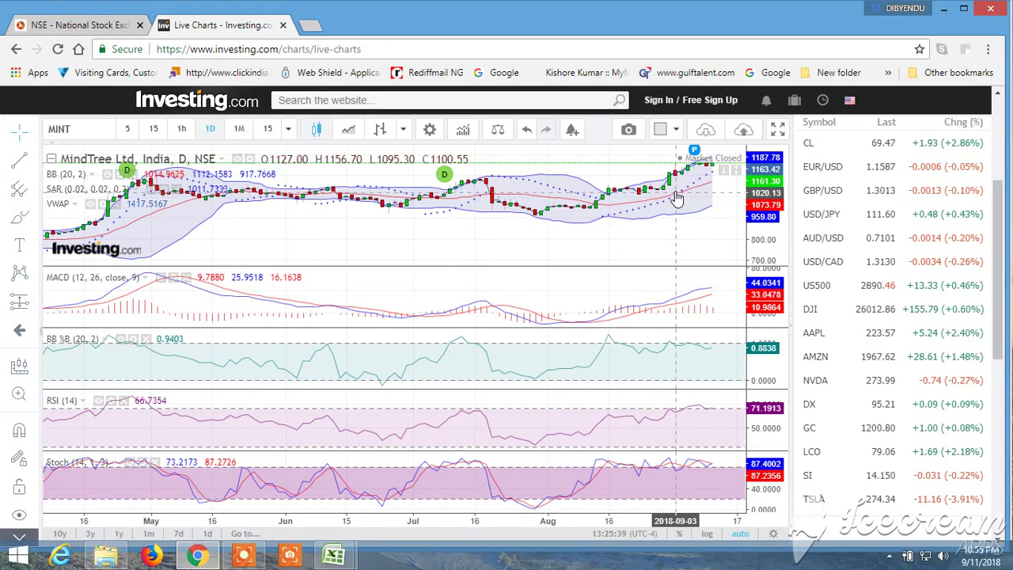